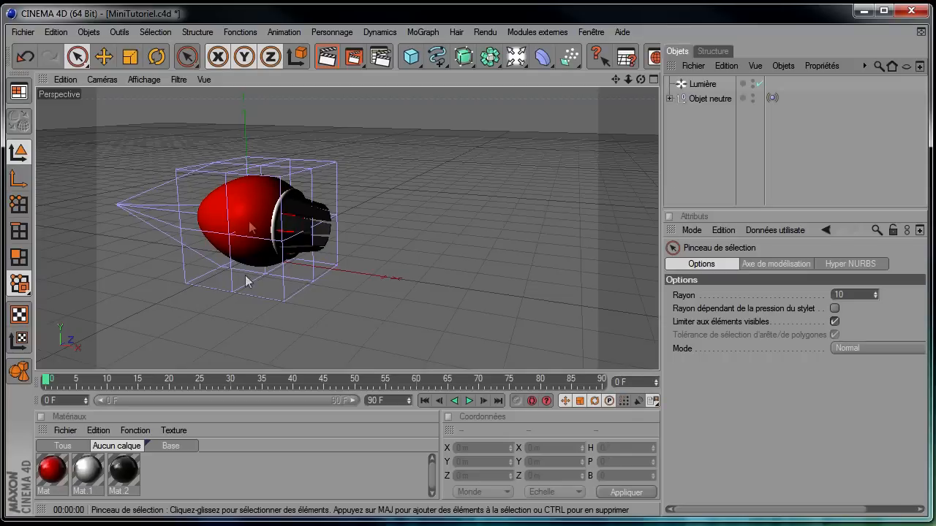
Add a spot light to the scene and rotate it to a heading of -90° so it points out of the engine's rear.
{"action": "left_click_drag", "start_coordinate": [519, 59], "coordinate": [623, 104]}
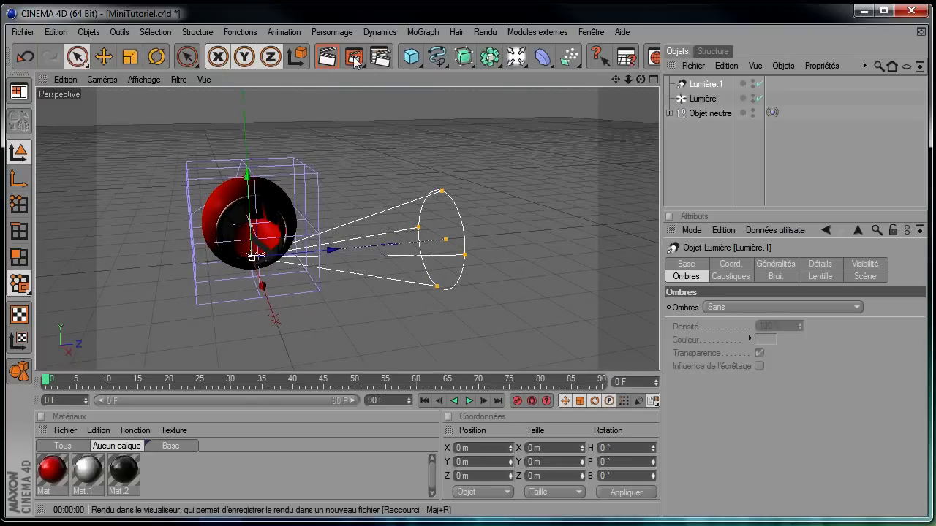
{"action": "left_click", "coordinate": [155, 59]}
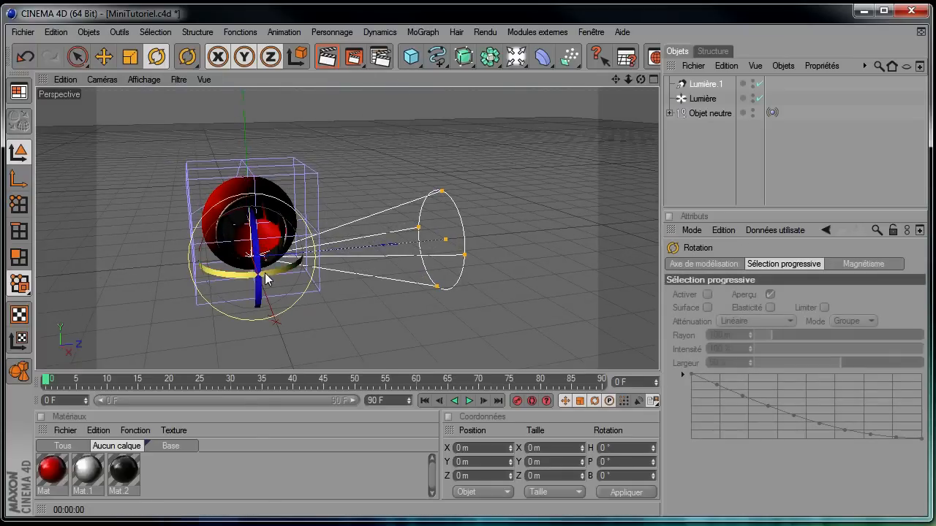
{"action": "left_click_drag", "start_coordinate": [267, 277], "coordinate": [175, 269]}
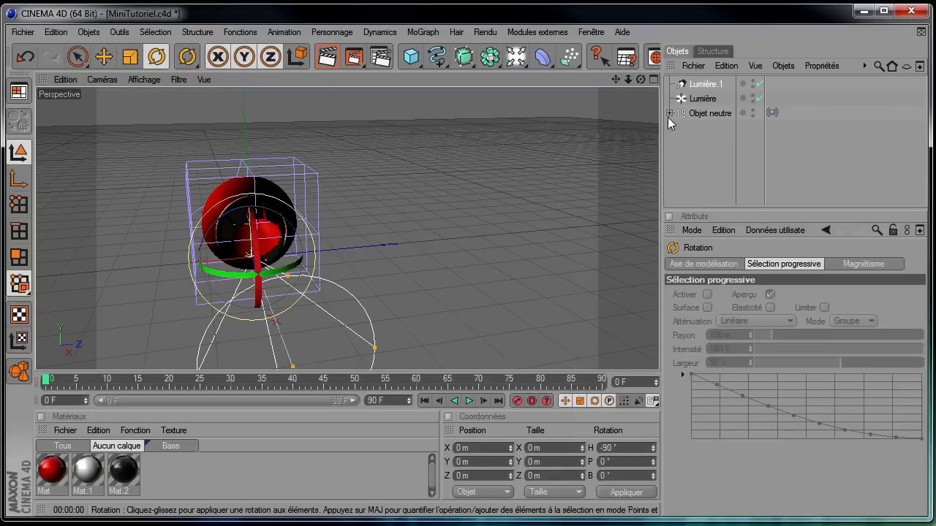
{"action": "left_click_drag", "start_coordinate": [640, 78], "coordinate": [580, 171]}
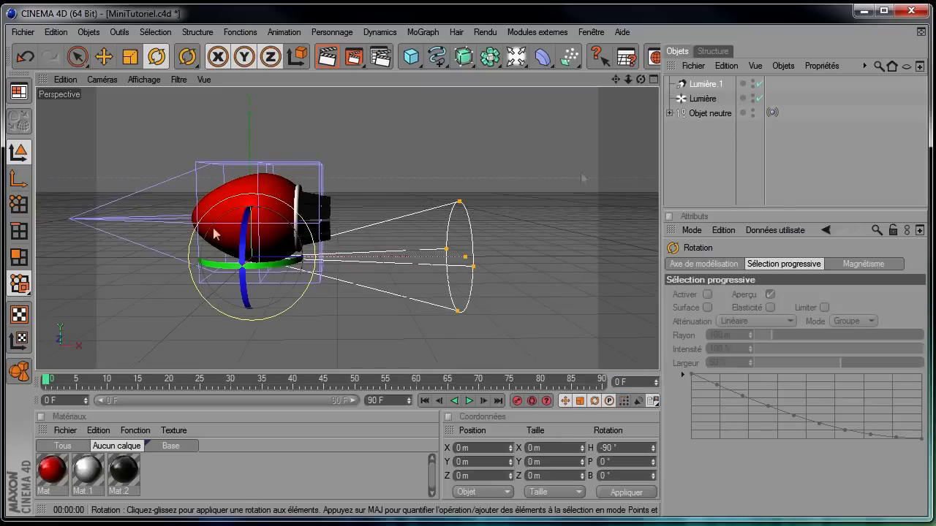
Set the new light's type to Spot parallèle.
{"action": "left_click", "coordinate": [713, 85]}
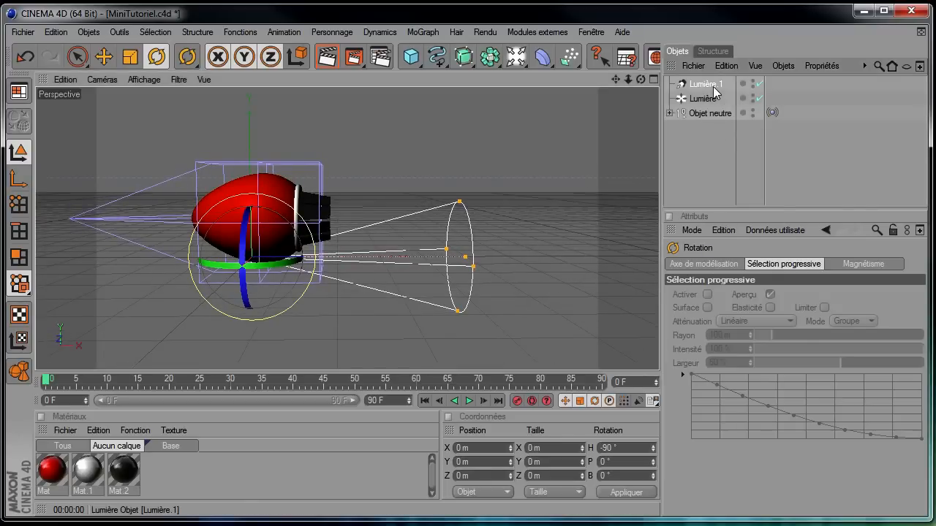
{"action": "left_click", "coordinate": [776, 266]}
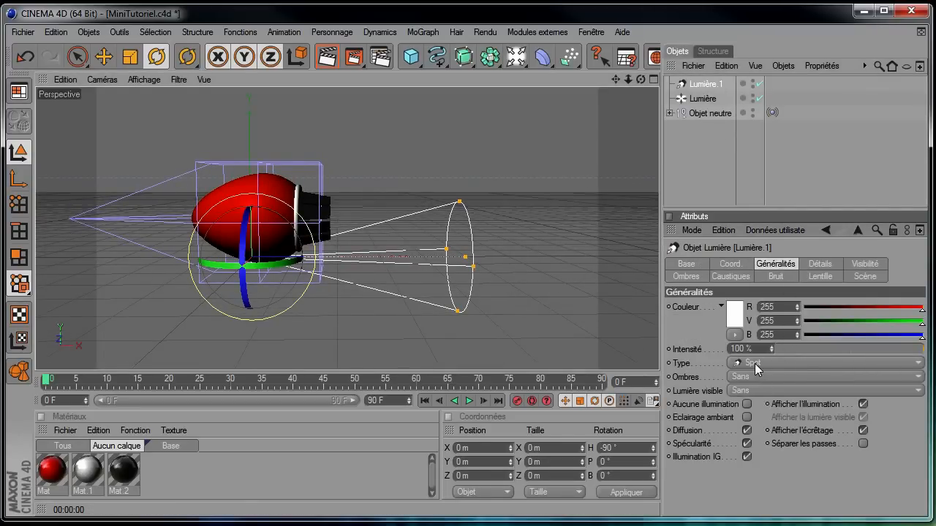
{"action": "left_click", "coordinate": [754, 363]}
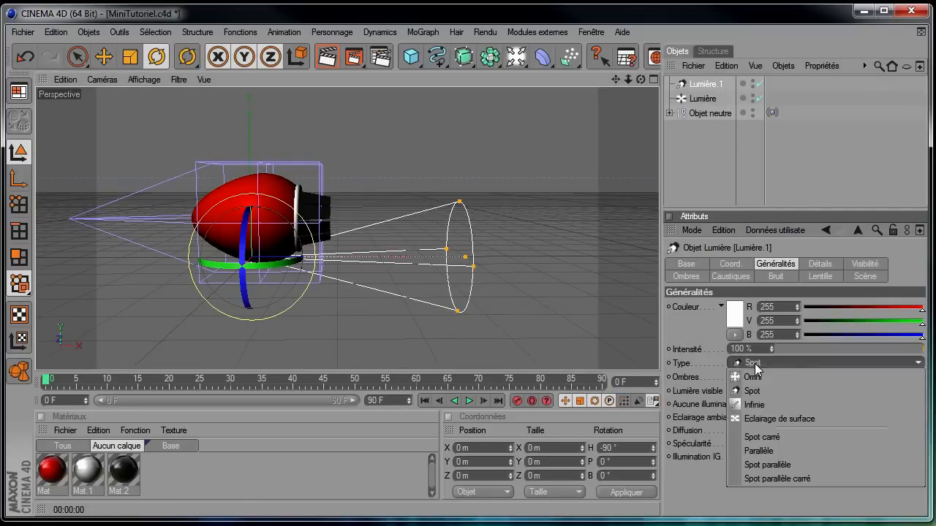
{"action": "left_click", "coordinate": [780, 465]}
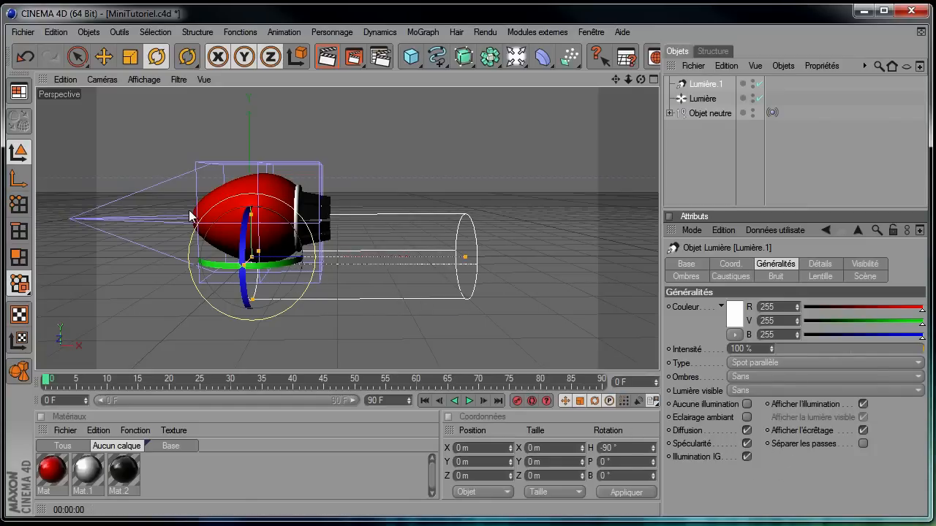
Move the parallel spot behind the engine to X about 265 m and render the view.
{"action": "left_click", "coordinate": [76, 57]}
{"action": "left_click_drag", "start_coordinate": [296, 256], "coordinate": [417, 259]}
{"action": "left_click_drag", "start_coordinate": [641, 78], "coordinate": [588, 109]}
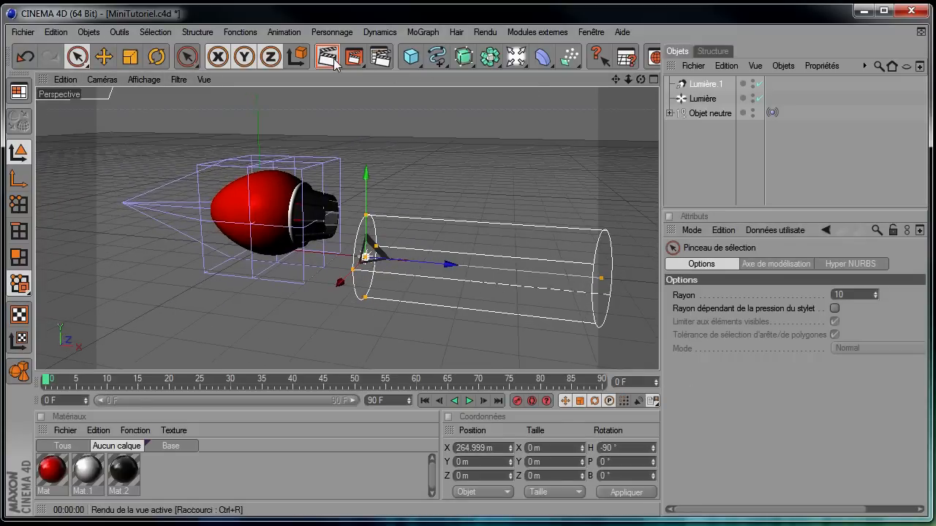
{"action": "left_click", "coordinate": [327, 56]}
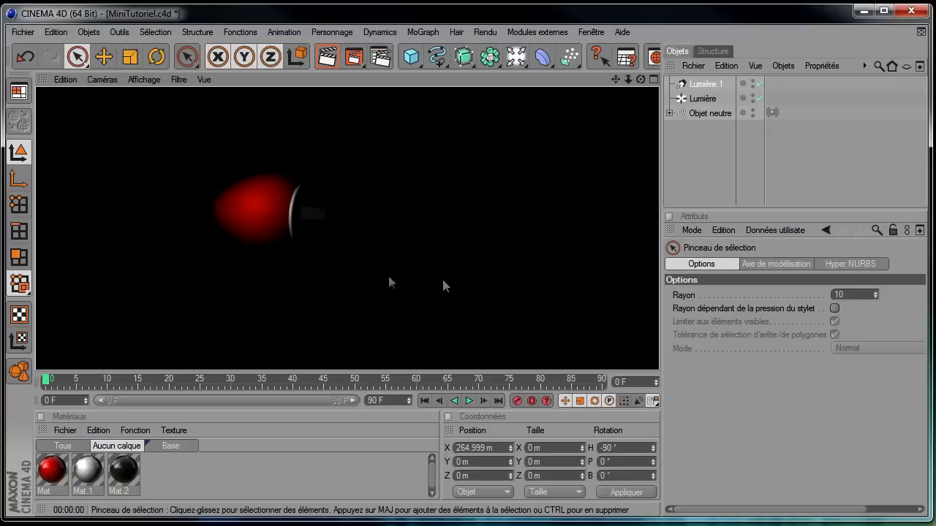
Set the parallel spot's visible light to Volumétrique and render the view.
{"action": "left_click", "coordinate": [691, 84]}
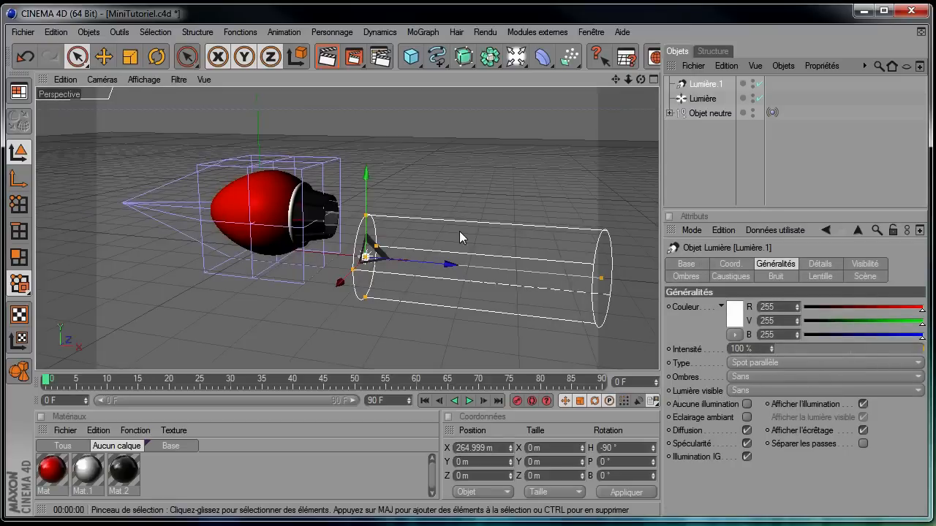
{"action": "left_click", "coordinate": [760, 390]}
{"action": "left_click", "coordinate": [744, 432]}
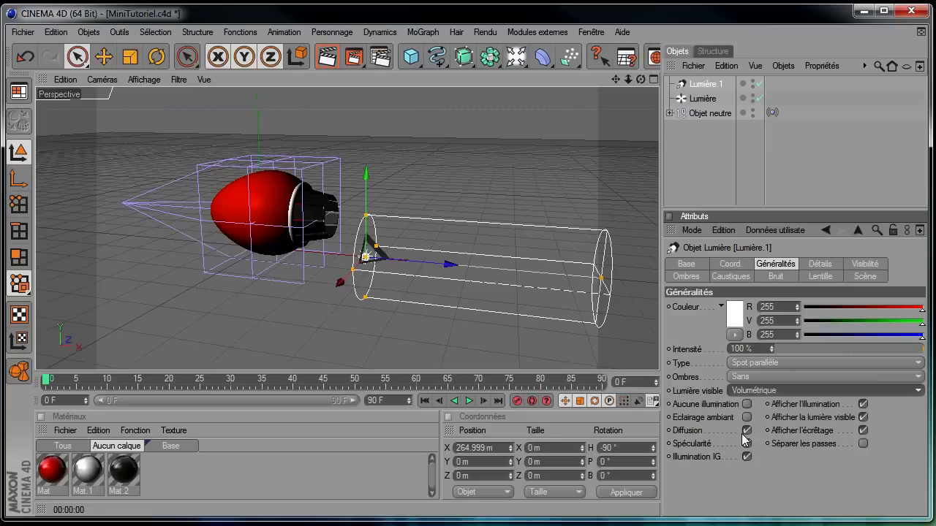
{"action": "left_click", "coordinate": [327, 57]}
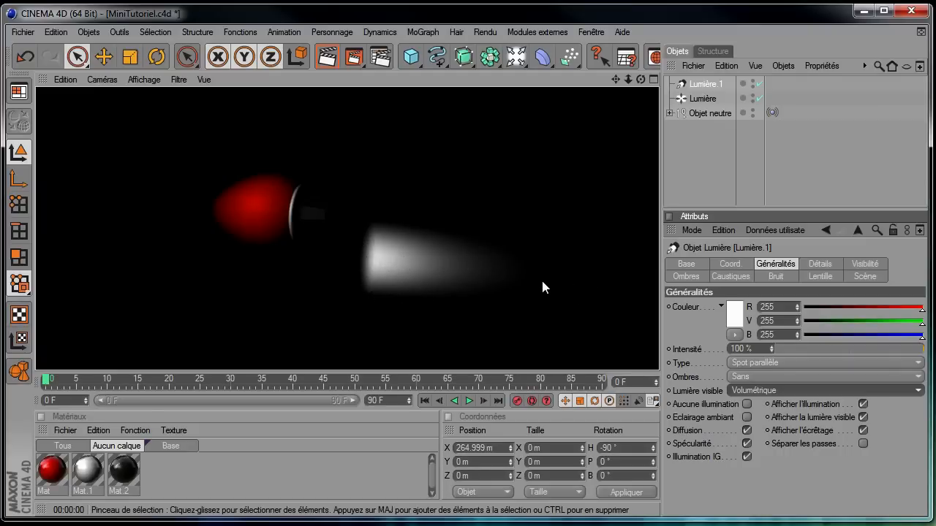
Shorten the volumetric beam's outer visible distance to just past its source and render the view.
{"action": "left_click", "coordinate": [682, 143]}
{"action": "left_click", "coordinate": [706, 85]}
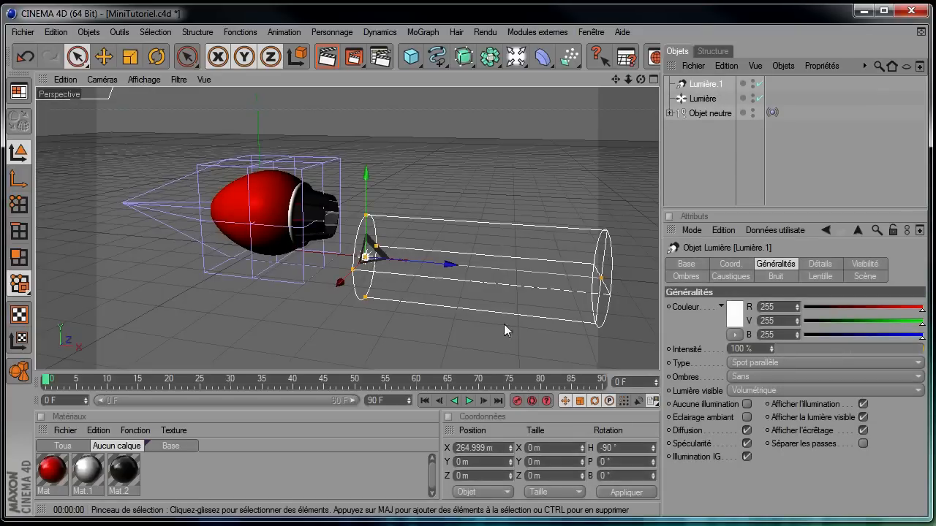
{"action": "left_click", "coordinate": [79, 58]}
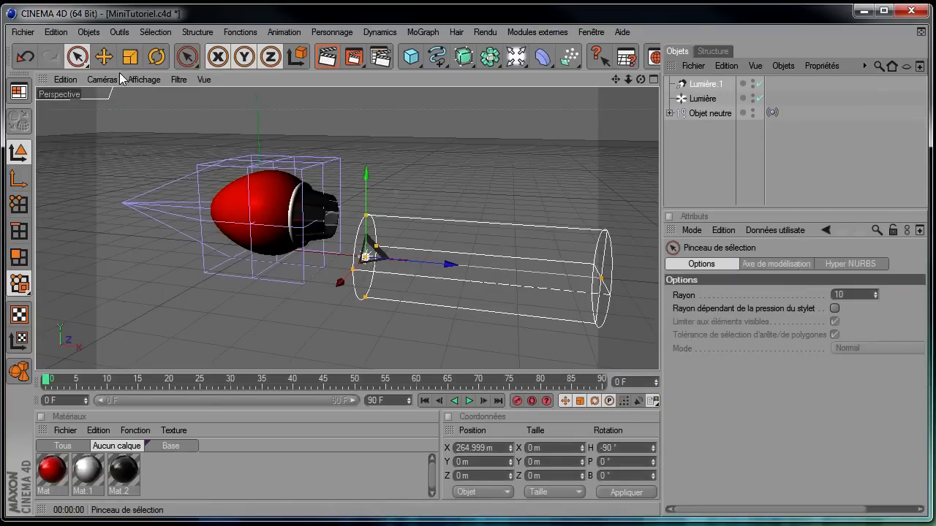
{"action": "left_click_drag", "start_coordinate": [601, 280], "coordinate": [509, 270]}
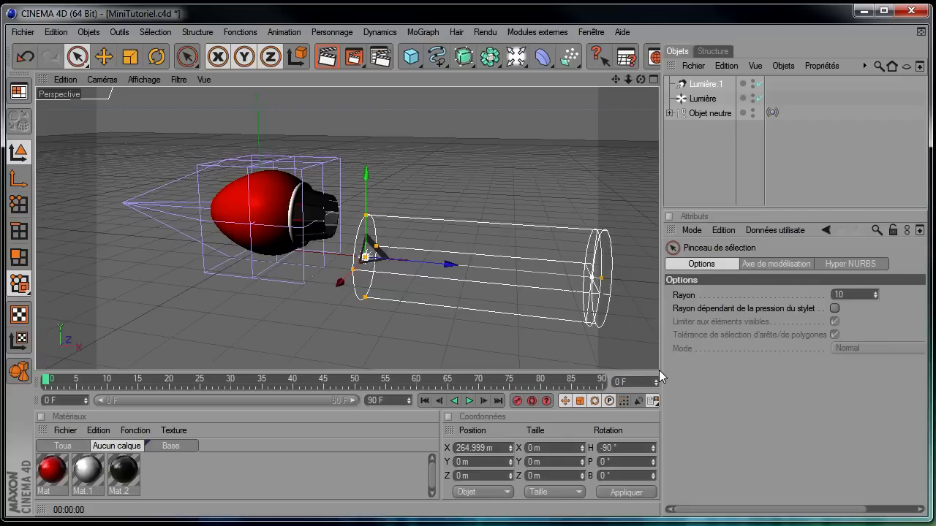
{"action": "left_click_drag", "start_coordinate": [604, 280], "coordinate": [625, 281]}
{"action": "left_click_drag", "start_coordinate": [614, 80], "coordinate": [591, 61]}
{"action": "left_click_drag", "start_coordinate": [547, 258], "coordinate": [411, 244]}
{"action": "left_click", "coordinate": [327, 57]}
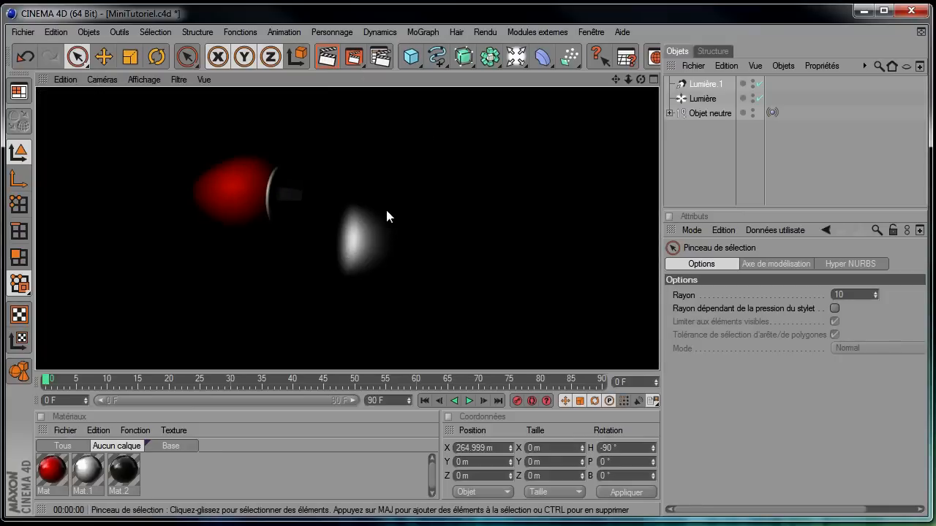
Extend the beam's outer visible distance far behind the engine, lengthen its inner distance, and render the view.
{"action": "left_click", "coordinate": [679, 86]}
{"action": "left_click_drag", "start_coordinate": [423, 253], "coordinate": [663, 369]}
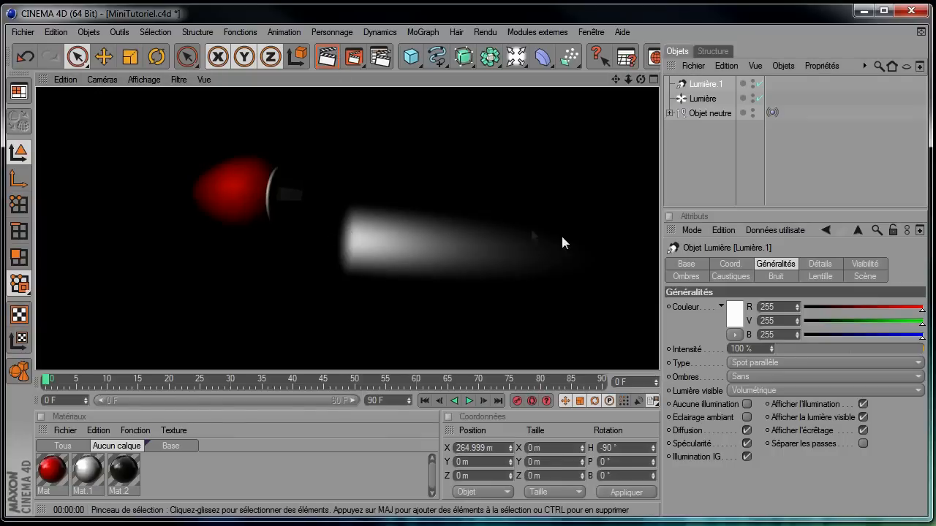
{"action": "left_click", "coordinate": [715, 84]}
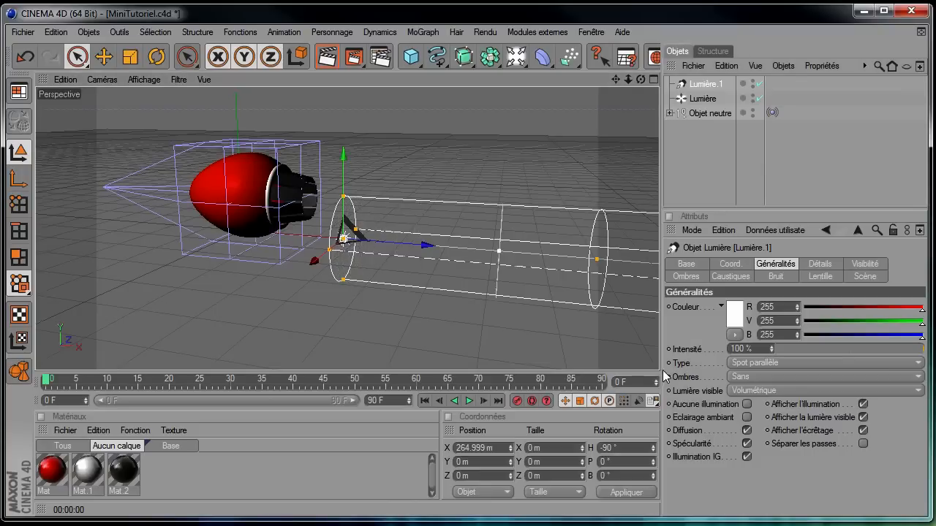
{"action": "left_click", "coordinate": [327, 57]}
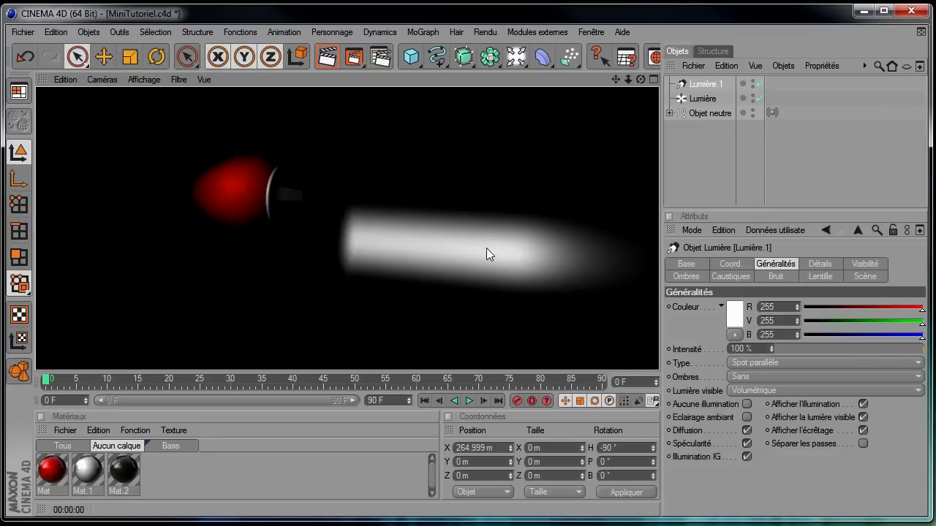
{"action": "left_click_drag", "start_coordinate": [616, 83], "coordinate": [600, 83]}
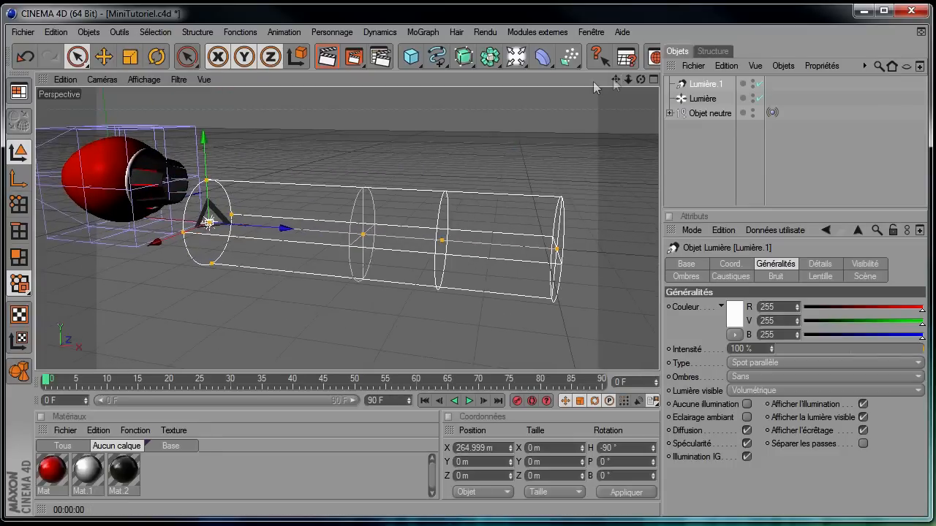
{"action": "left_click", "coordinate": [327, 56]}
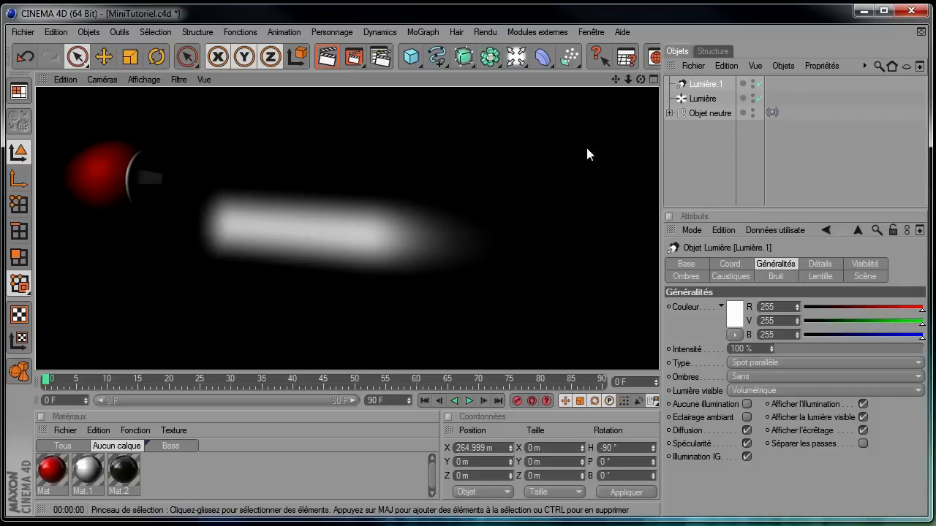
Lengthen the beam's outer visible distance slightly, pull its inner distance toward the source, and render the view.
{"action": "left_click", "coordinate": [704, 157]}
{"action": "left_click", "coordinate": [556, 260]}
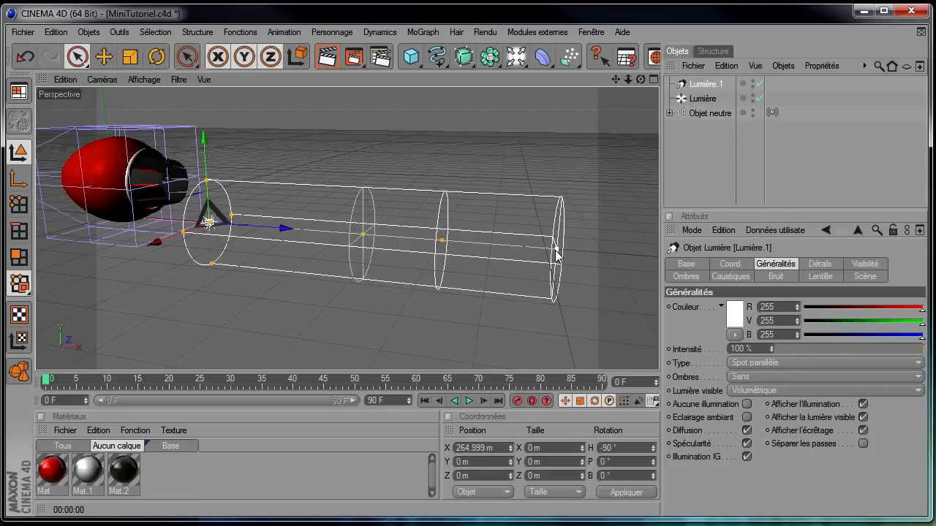
{"action": "left_click_drag", "start_coordinate": [495, 244], "coordinate": [595, 251]}
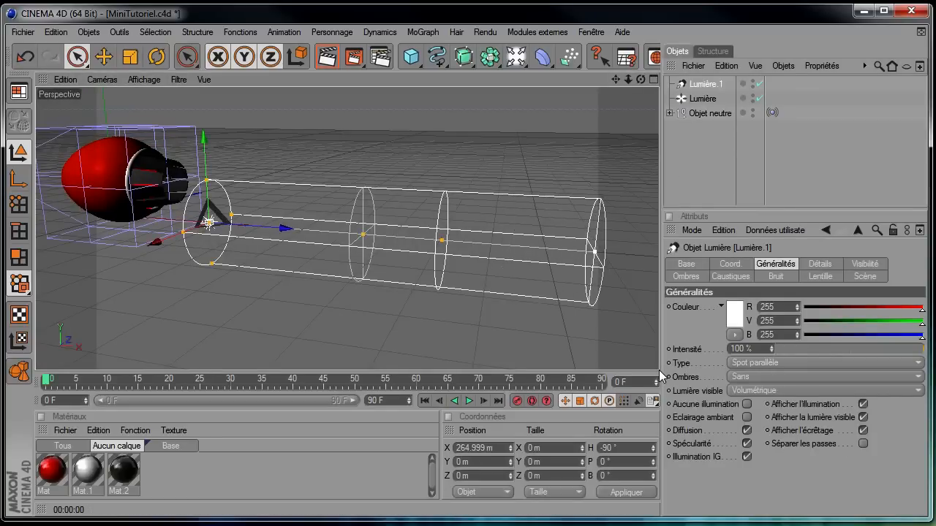
{"action": "left_click_drag", "start_coordinate": [366, 243], "coordinate": [328, 240]}
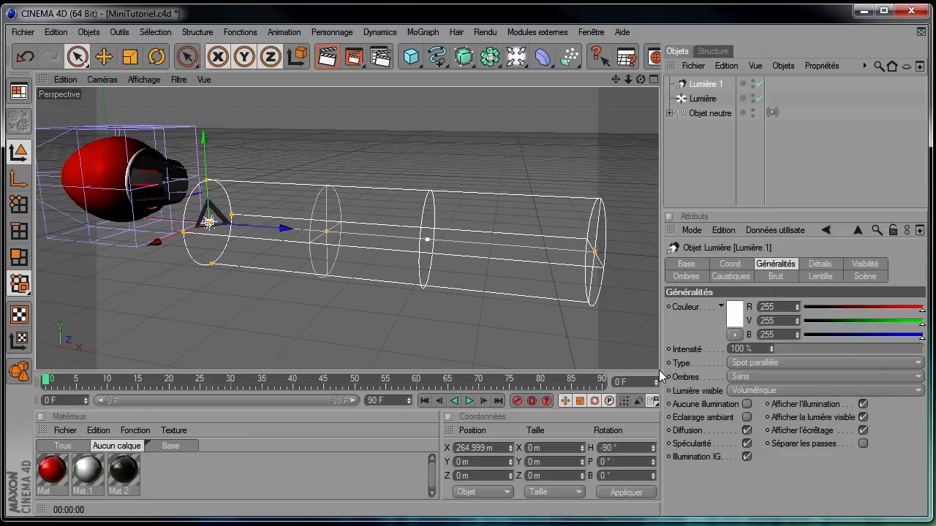
{"action": "left_click", "coordinate": [327, 57]}
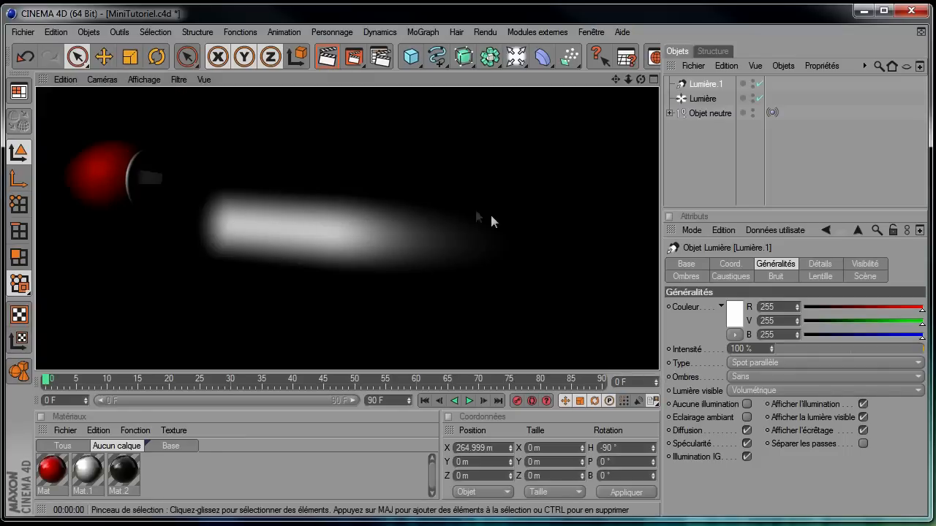
Pull the beam's inner visible distance back close to the light source.
{"action": "left_click", "coordinate": [722, 152]}
{"action": "left_click", "coordinate": [328, 233]}
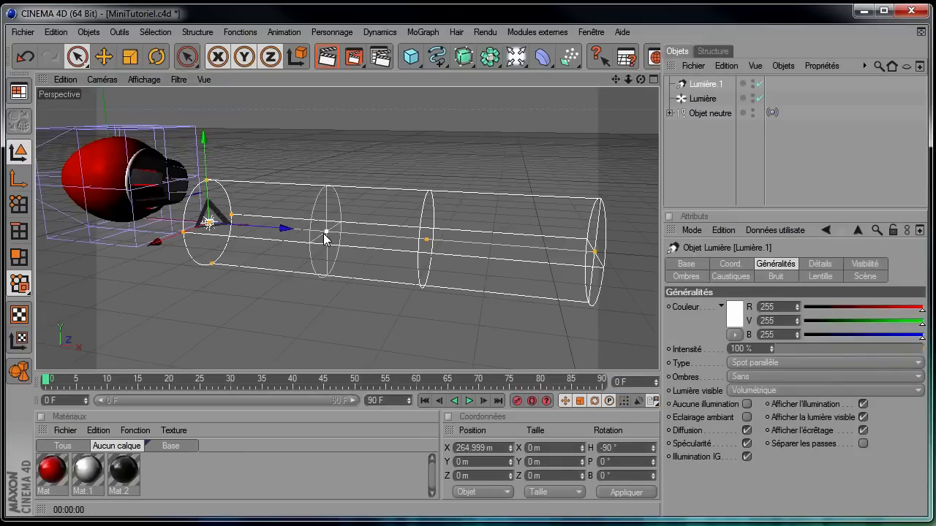
{"action": "left_click_drag", "start_coordinate": [326, 234], "coordinate": [263, 231]}
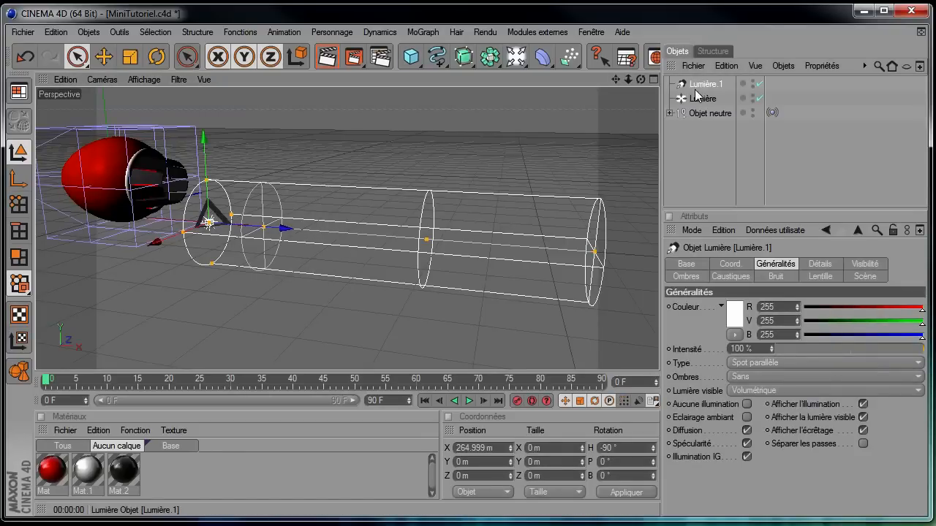
Set the parallel spot's colour to dark blue with R 0, V 80, B 123.
{"action": "left_click", "coordinate": [729, 308]}
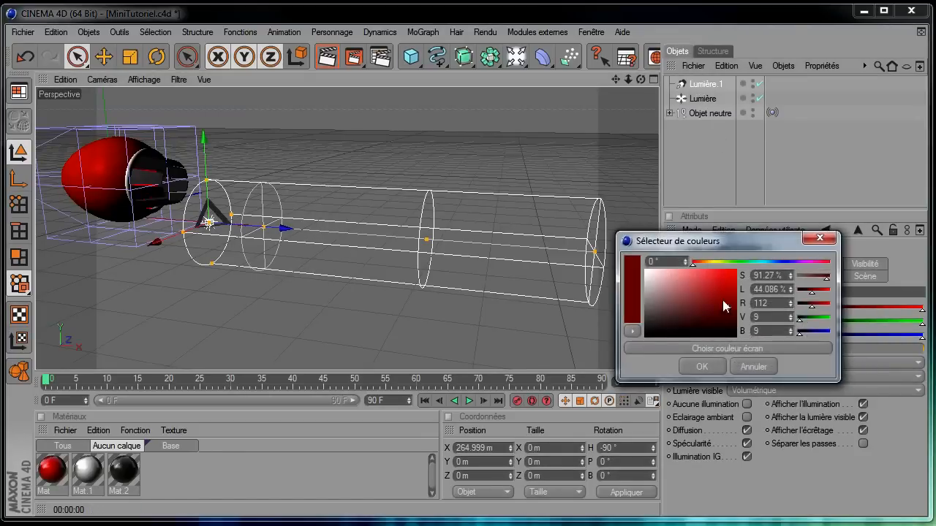
{"action": "left_click_drag", "start_coordinate": [759, 265], "coordinate": [764, 266]}
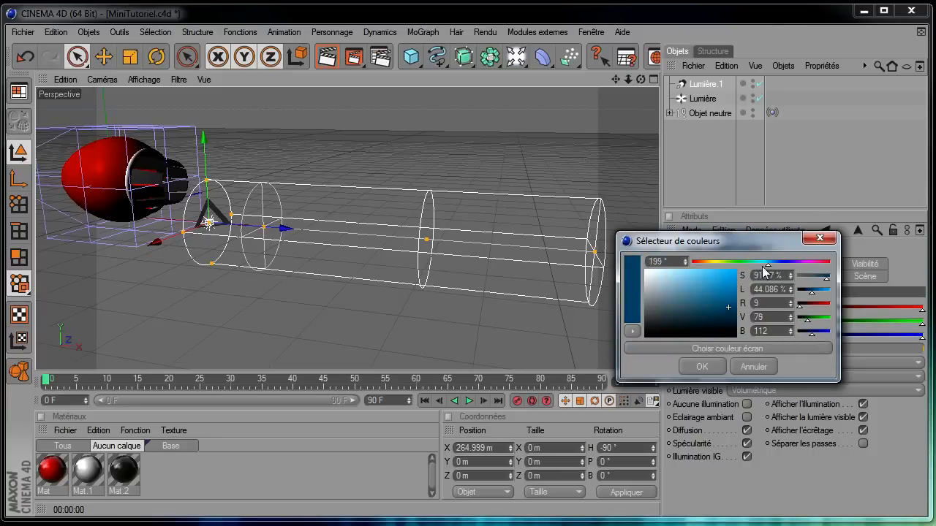
{"action": "left_click_drag", "start_coordinate": [722, 312], "coordinate": [743, 293]}
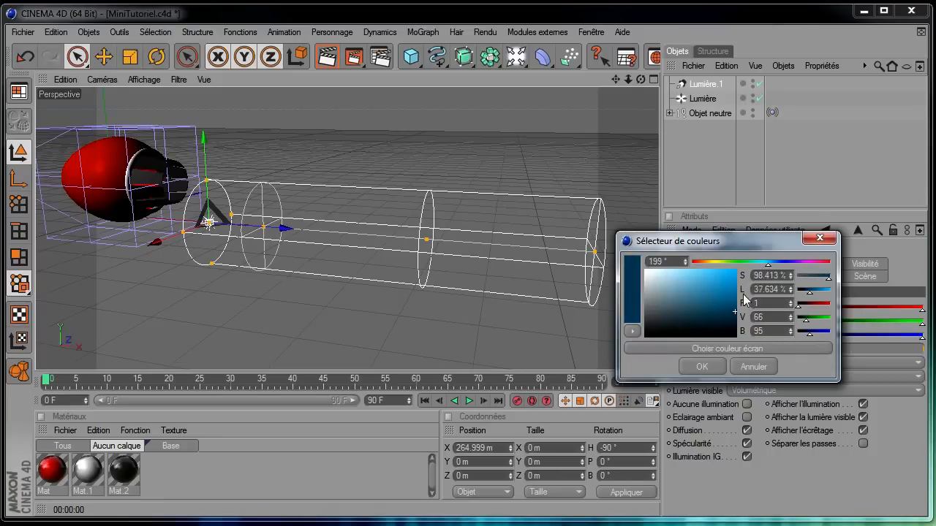
{"action": "left_click_drag", "start_coordinate": [780, 266], "coordinate": [771, 264]}
{"action": "left_click_drag", "start_coordinate": [717, 318], "coordinate": [735, 303]}
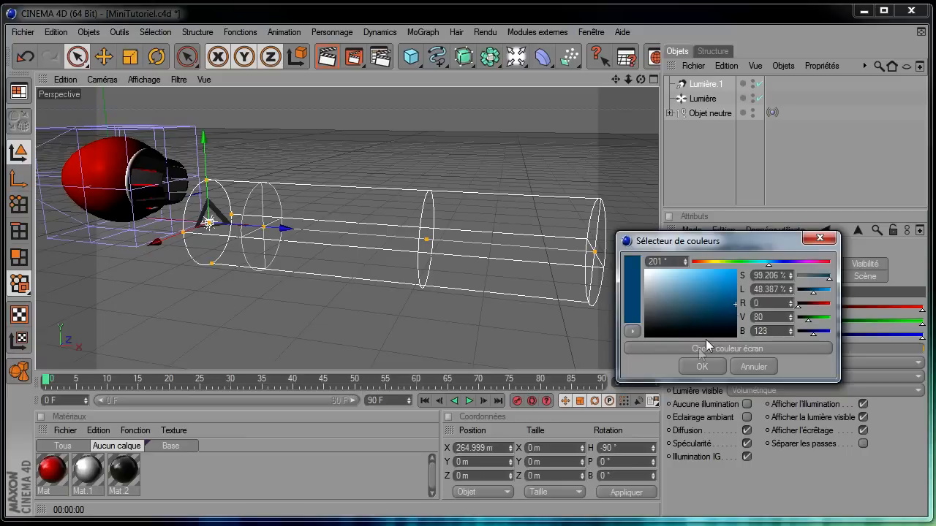
{"action": "left_click", "coordinate": [696, 366]}
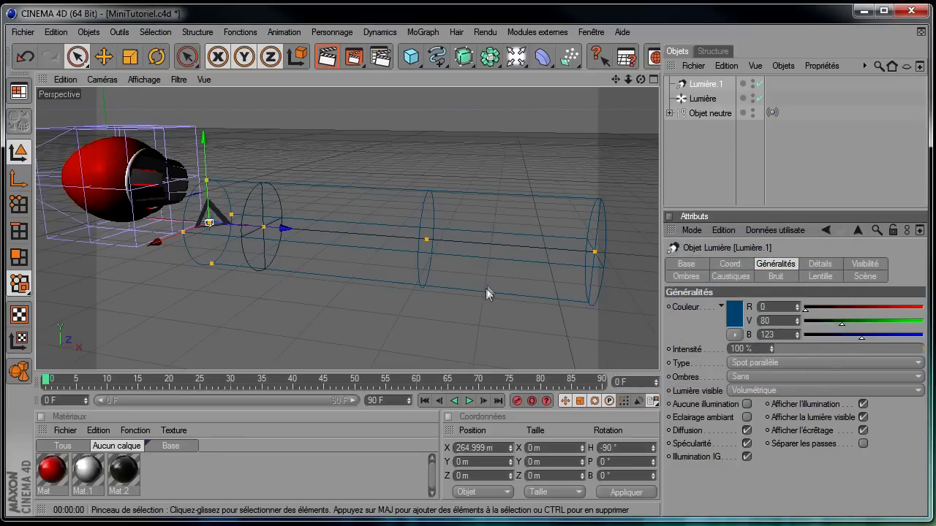
Duplicate the blue parallel spot Lumière.1 in the scene.
{"action": "left_click", "coordinate": [704, 85]}
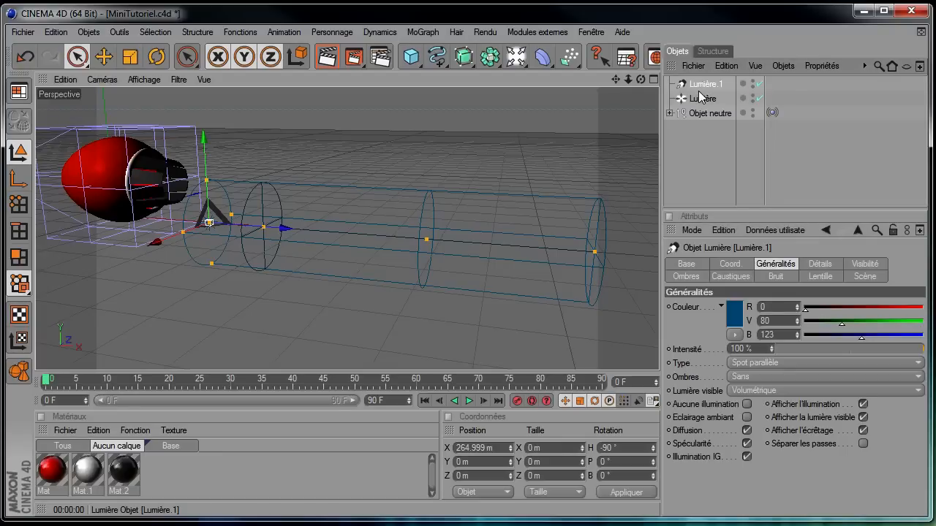
{"action": "key", "text": "ctrl+v"}
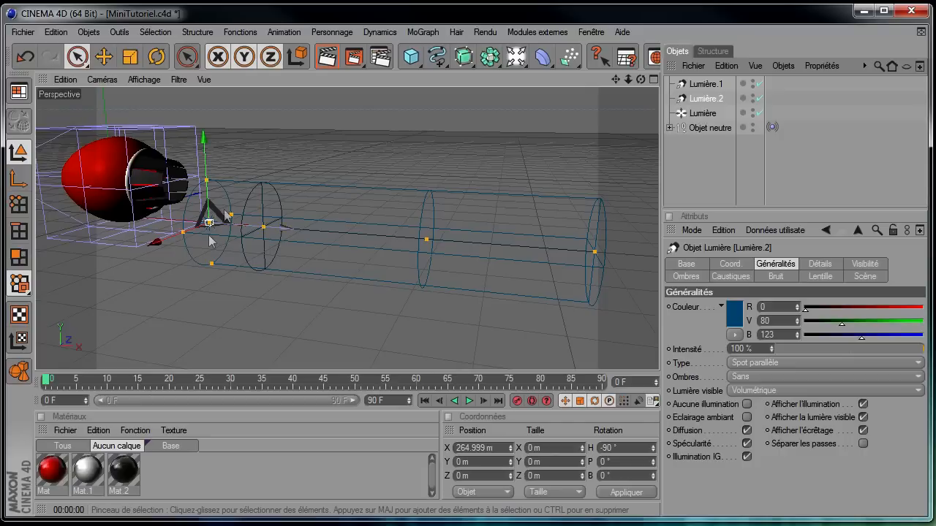
Make the beam of Lumière.2 narrower and shorter, and shift the light away from the engine to about X 301 m.
{"action": "left_click_drag", "start_coordinate": [185, 232], "coordinate": [195, 227]}
{"action": "left_click_drag", "start_coordinate": [268, 225], "coordinate": [258, 225]}
{"action": "left_click_drag", "start_coordinate": [385, 236], "coordinate": [384, 235]}
{"action": "left_click_drag", "start_coordinate": [594, 252], "coordinate": [528, 247]}
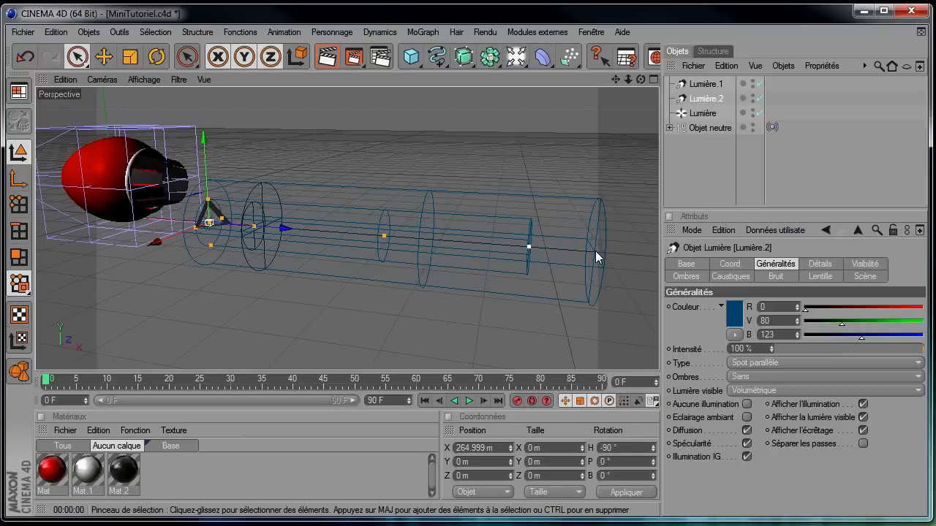
{"action": "left_click_drag", "start_coordinate": [284, 228], "coordinate": [296, 230]}
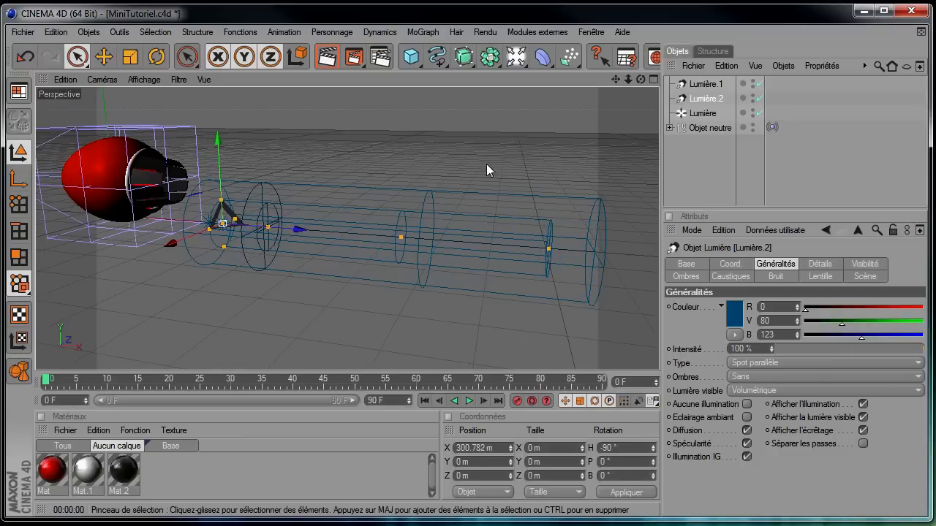
Set the colour of Lumière.2 to a lighter blue with R 59, V 122, B 156 and render the view.
{"action": "left_click", "coordinate": [734, 319]}
{"action": "left_click_drag", "start_coordinate": [704, 300], "coordinate": [708, 305]}
{"action": "left_click", "coordinate": [708, 375]}
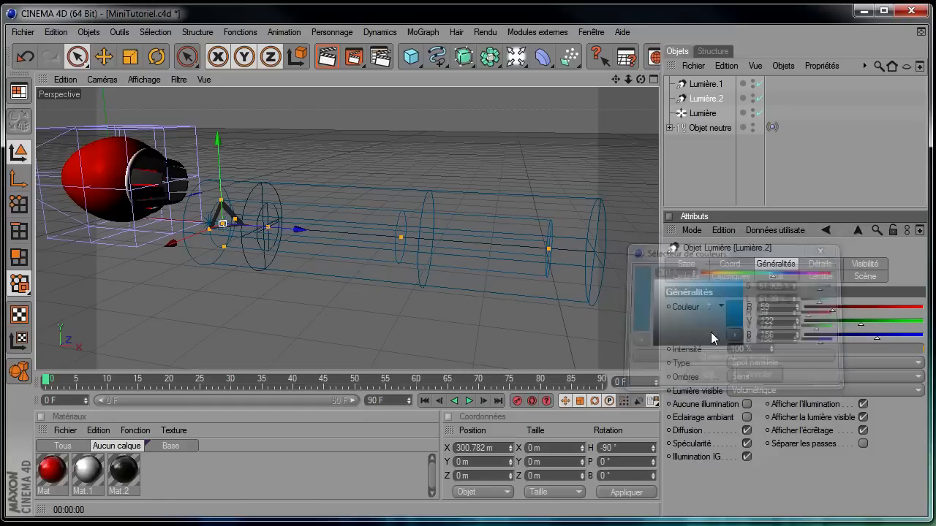
{"action": "left_click", "coordinate": [327, 56]}
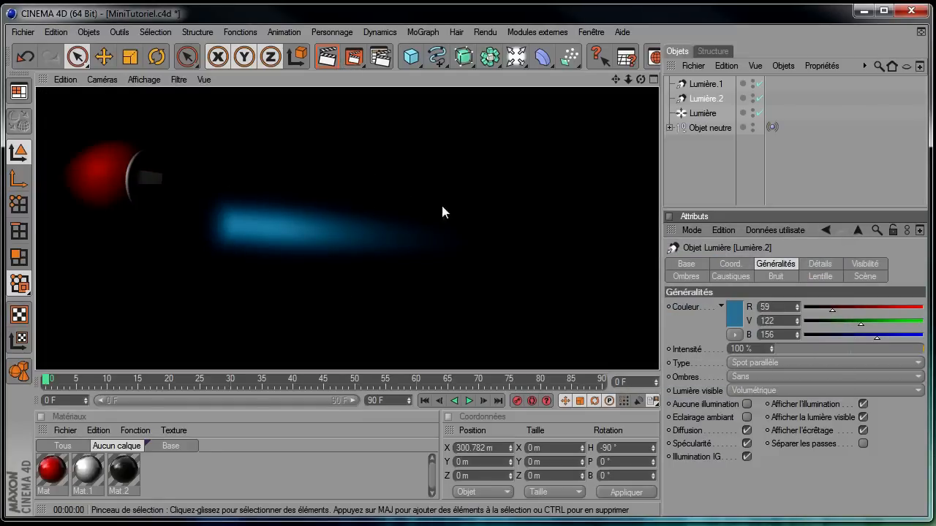
Duplicate Lumière.2, narrow the copy's beam and shift it farther from the engine to about X 359 m.
{"action": "left_click", "coordinate": [690, 169]}
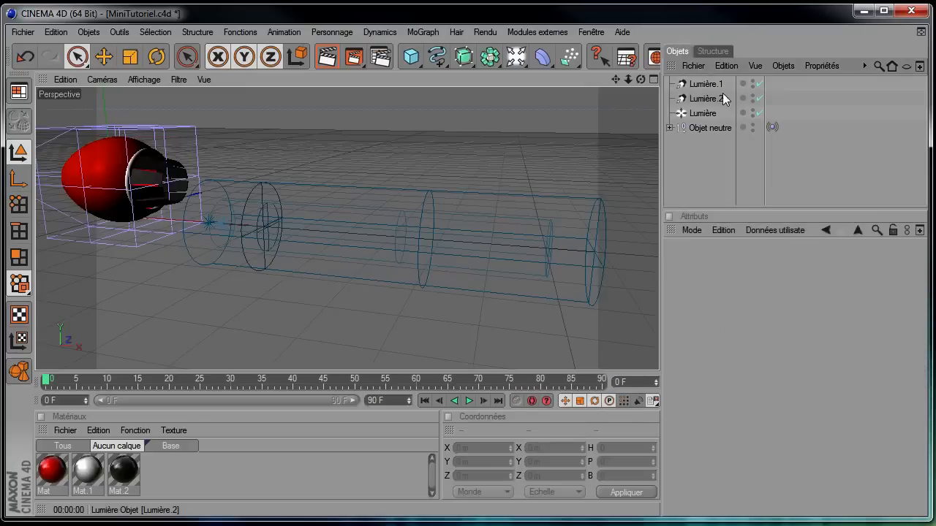
{"action": "left_click", "coordinate": [704, 99]}
{"action": "left_click_drag", "start_coordinate": [703, 98], "coordinate": [699, 114], "text": "ctrl"}
{"action": "left_click_drag", "start_coordinate": [224, 207], "coordinate": [249, 209]}
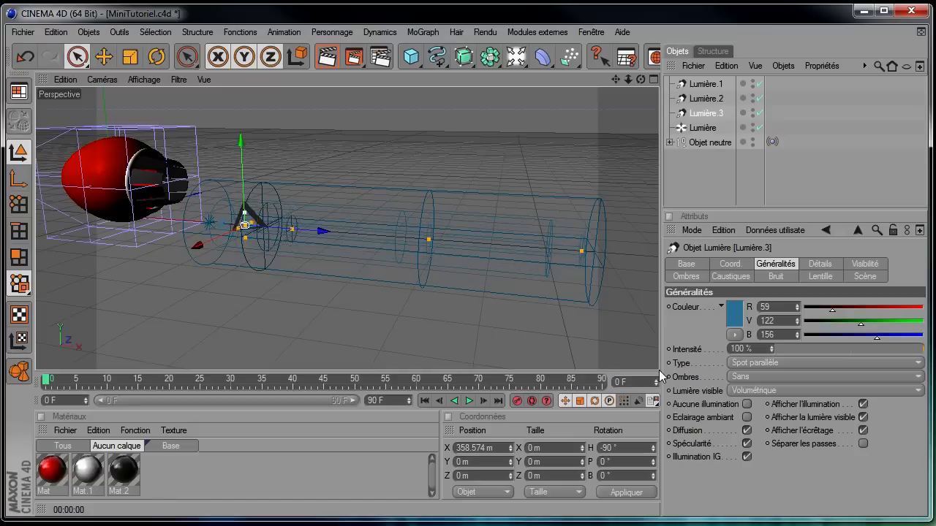
Set the colour of Lumière.3 to a pale blue with R 188, V 208, B 219.
{"action": "left_click", "coordinate": [734, 313]}
{"action": "left_click", "coordinate": [660, 280]}
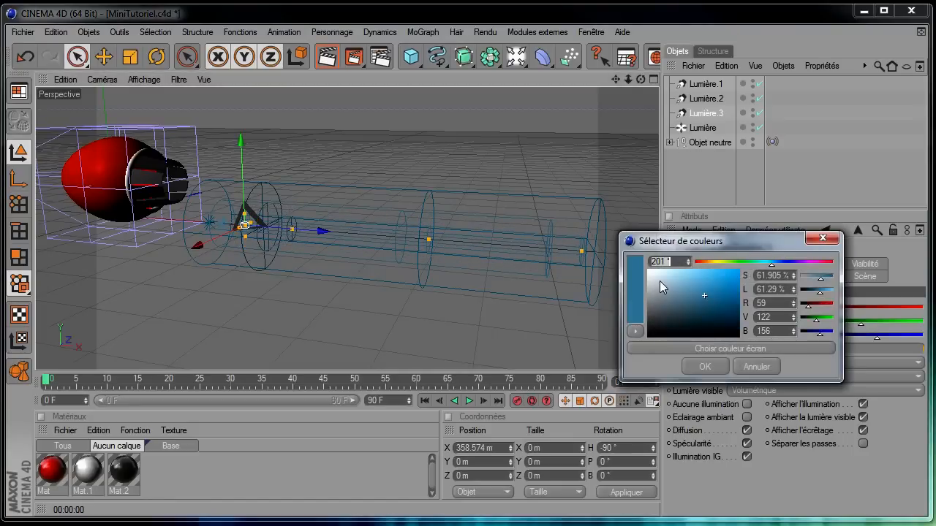
{"action": "left_click", "coordinate": [700, 367]}
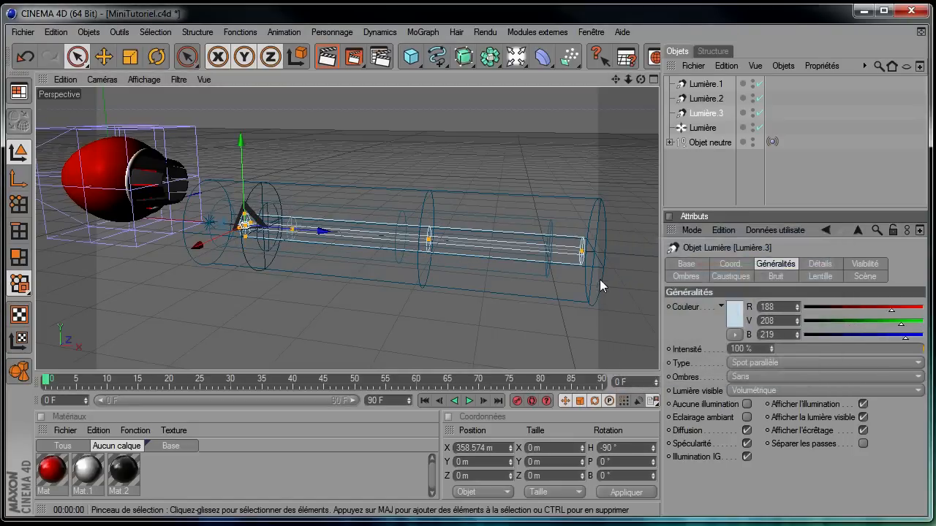
Shorten the visible beam of Lumière.3 at its far end and render the view.
{"action": "left_click_drag", "start_coordinate": [548, 248], "coordinate": [492, 244]}
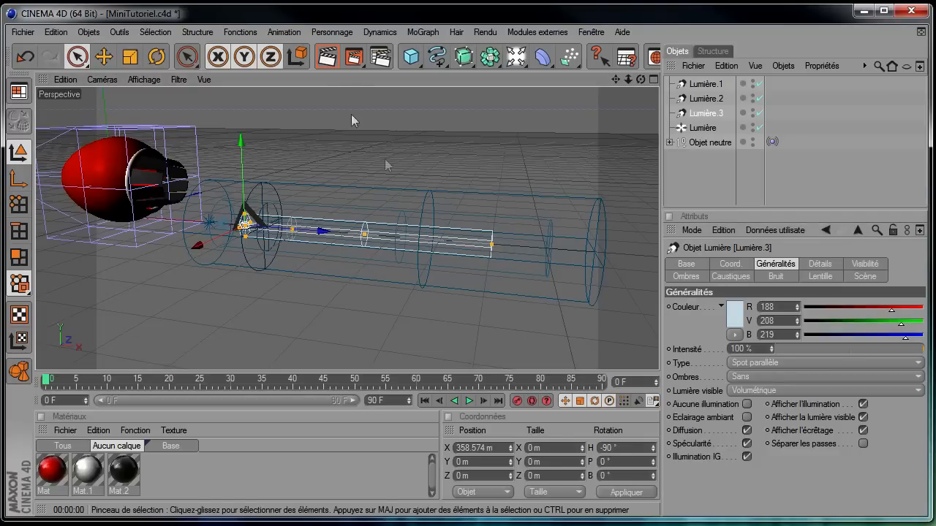
{"action": "left_click", "coordinate": [327, 57]}
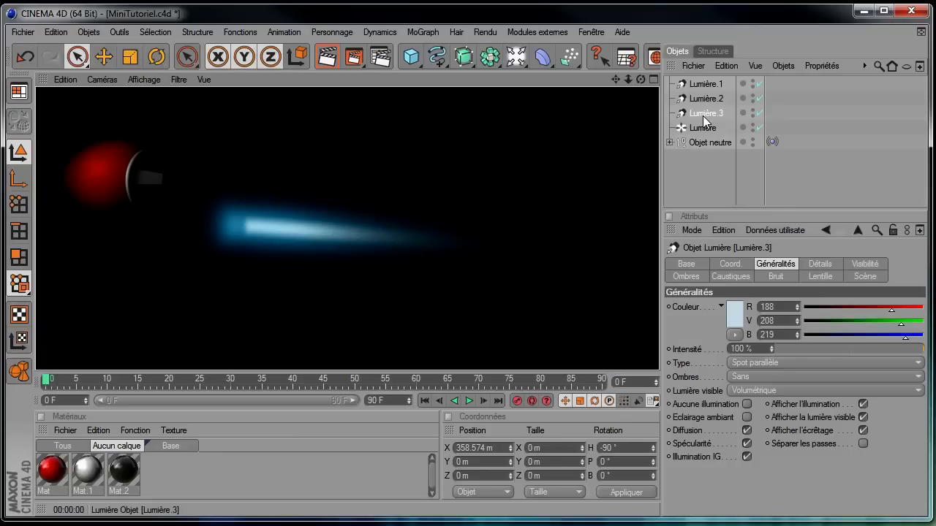
Nest Lumière.3 under Lumière.2 and Lumière.2 under Lumière.1.
{"action": "left_click_drag", "start_coordinate": [704, 114], "coordinate": [717, 88]}
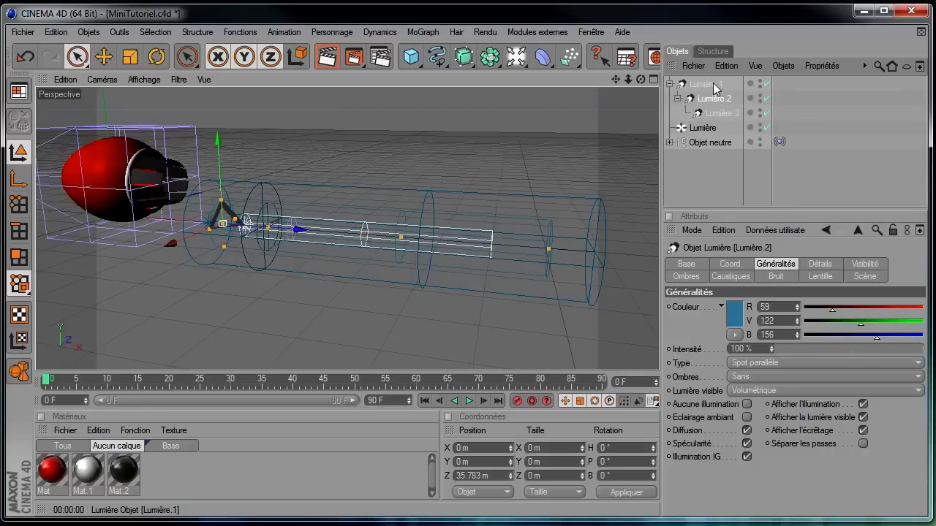
{"action": "left_click_drag", "start_coordinate": [640, 80], "coordinate": [658, 370]}
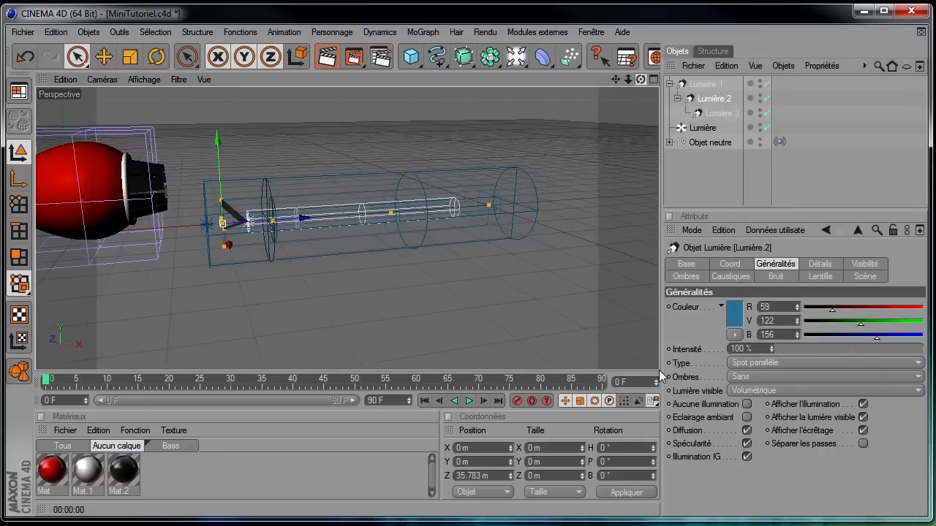
{"action": "left_click_drag", "start_coordinate": [216, 142], "coordinate": [215, 103]}
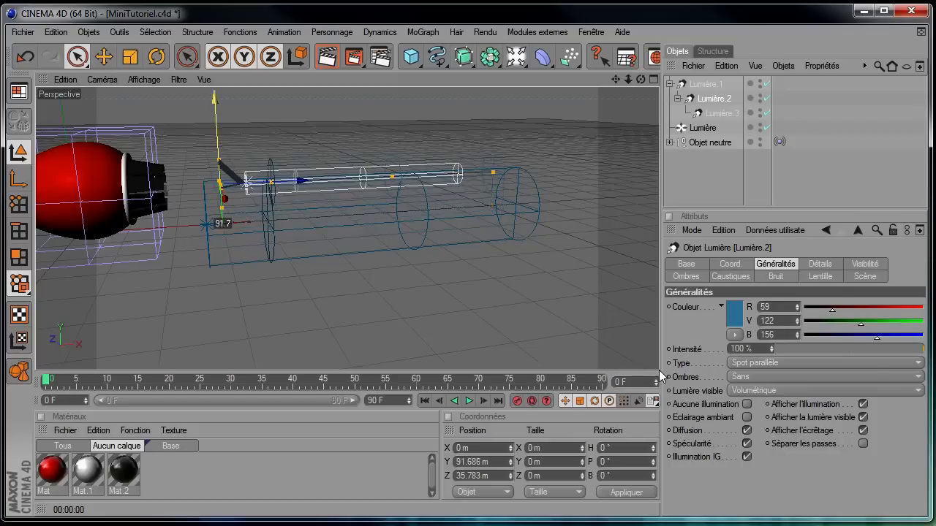
{"action": "key", "text": "ctrl+z"}
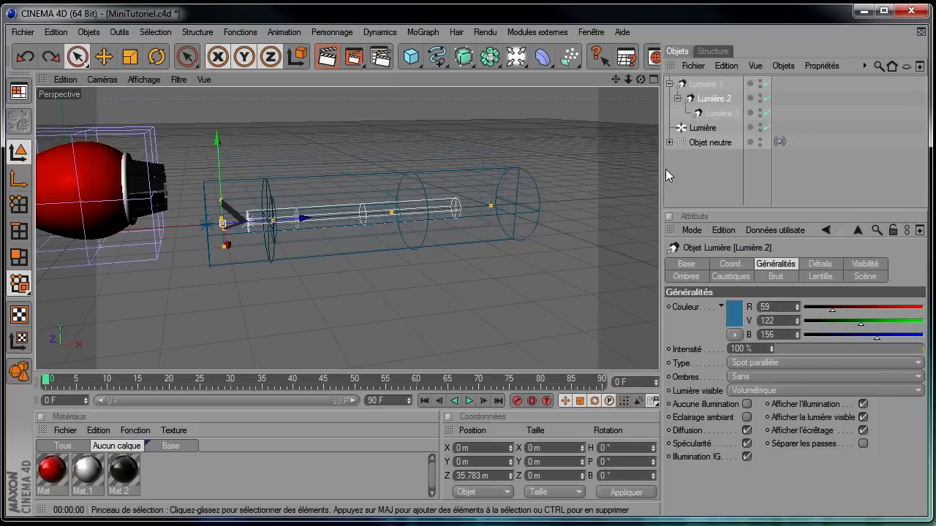
Move Lumière.1 with its nested lights up and back to the engine, at about X 34 m and Y 96 m, and render the view.
{"action": "left_click", "coordinate": [705, 85]}
{"action": "left_click_drag", "start_coordinate": [204, 144], "coordinate": [199, 107]}
{"action": "left_click_drag", "start_coordinate": [287, 187], "coordinate": [176, 190]}
{"action": "left_click_drag", "start_coordinate": [90, 182], "coordinate": [89, 177]}
{"action": "left_click_drag", "start_coordinate": [615, 79], "coordinate": [694, 384]}
{"action": "left_click", "coordinate": [327, 57]}
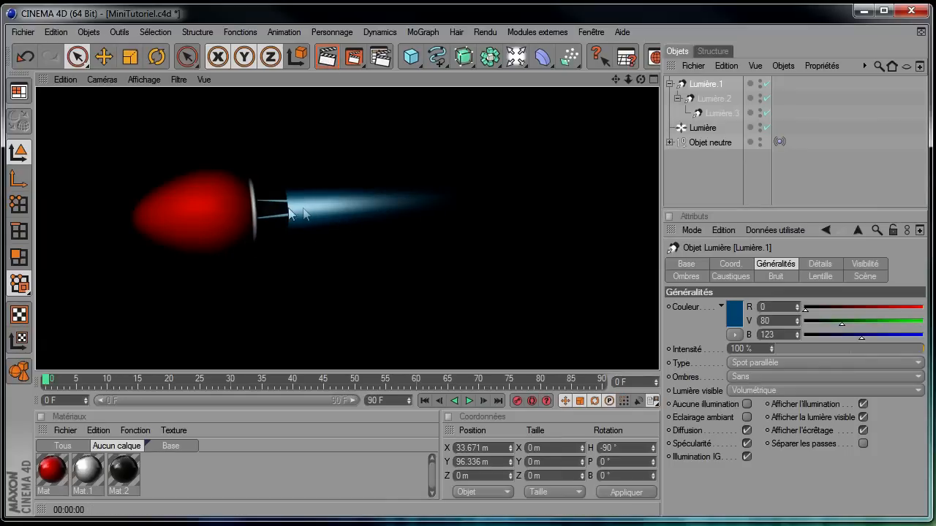
{"action": "left_click_drag", "start_coordinate": [640, 79], "coordinate": [664, 126]}
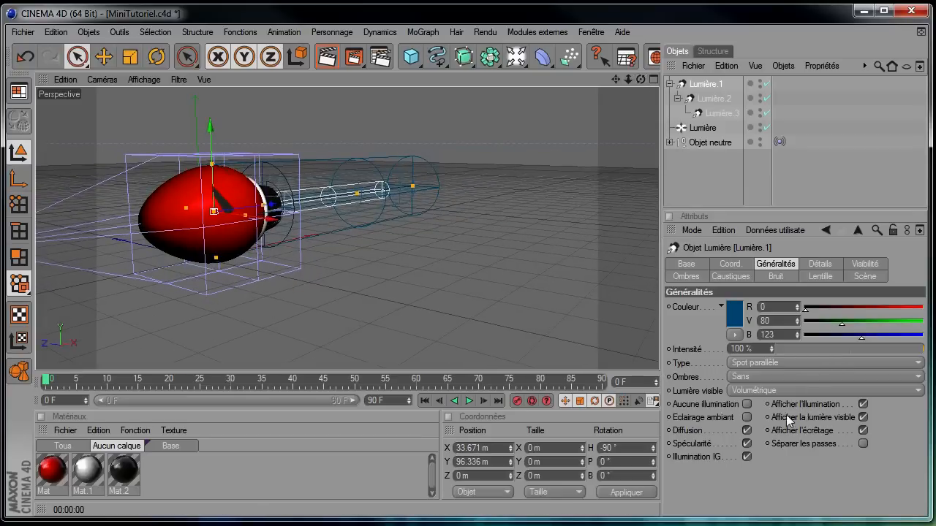